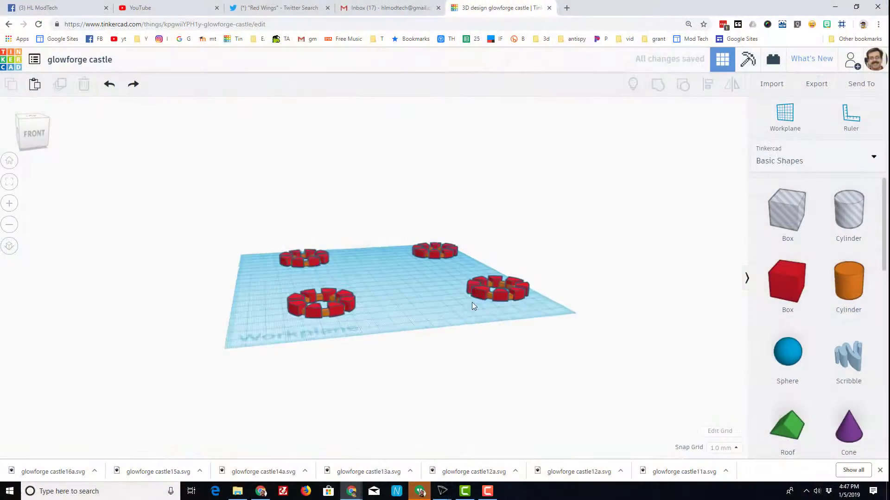
# - Orbit to an angled view of the four rings, box-select them, then clear the selection
pyautogui.scroll(3, 471, 302)
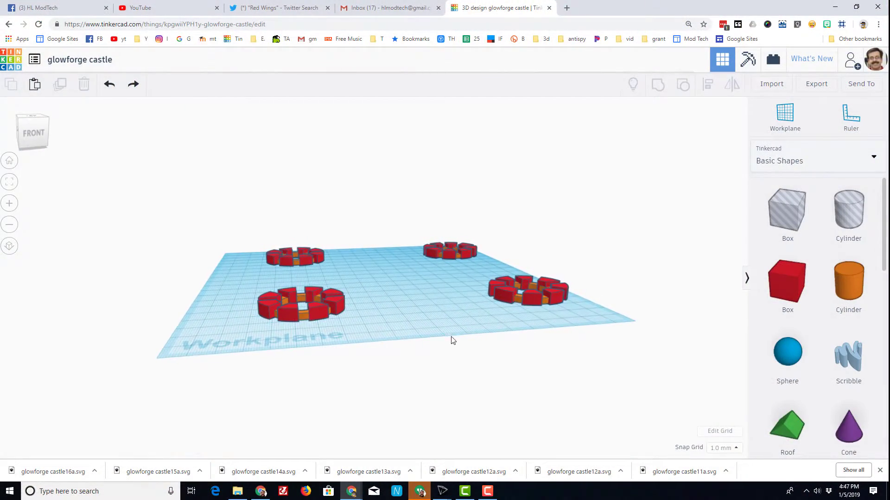
pyautogui.moveTo(453, 340); pyautogui.dragTo(322, 177, button='right')
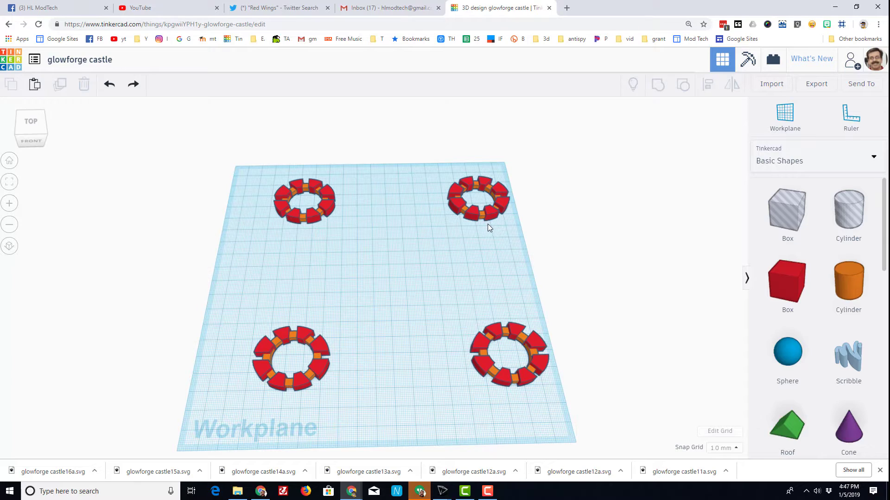
pyautogui.moveTo(403, 247); pyautogui.dragTo(473, 196, button='right')
pyautogui.scroll(-3, 462, 193)
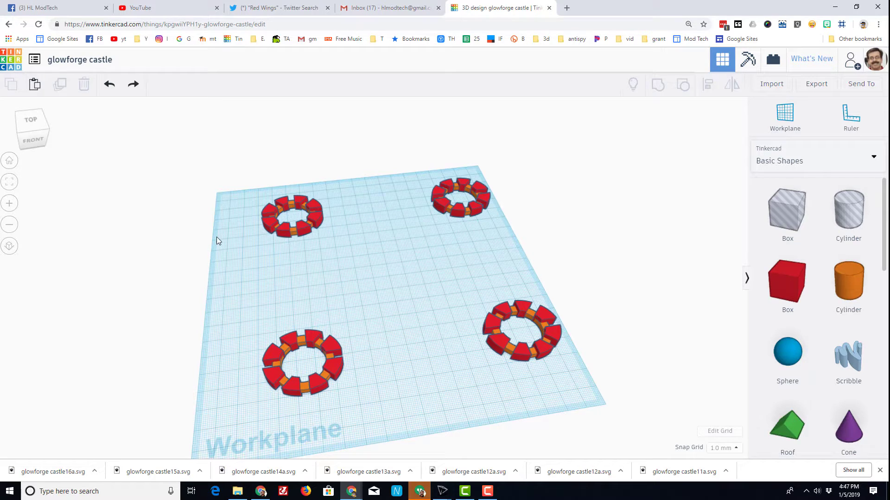
pyautogui.moveTo(209, 206); pyautogui.dragTo(506, 356)
pyautogui.moveTo(591, 367); pyautogui.dragTo(591, 367)
pyautogui.click(440, 297)
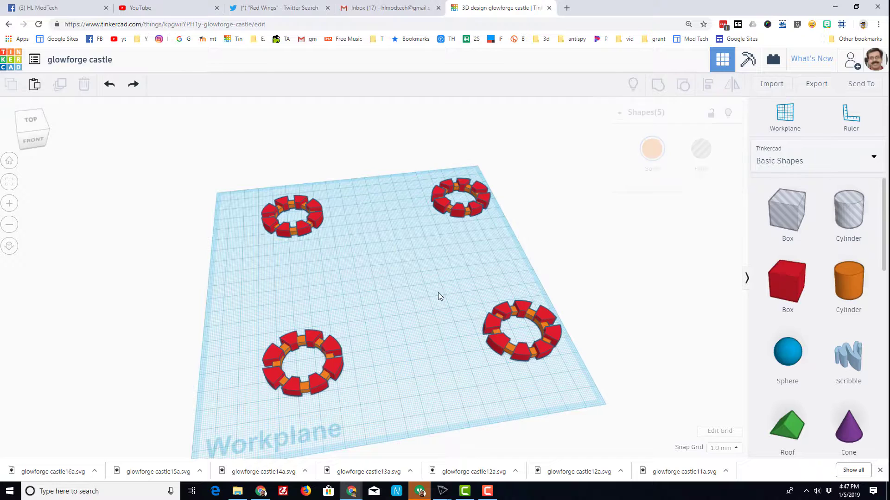
# - Bring up the design's Export options, then close them without downloading anything
pyautogui.click(824, 88)
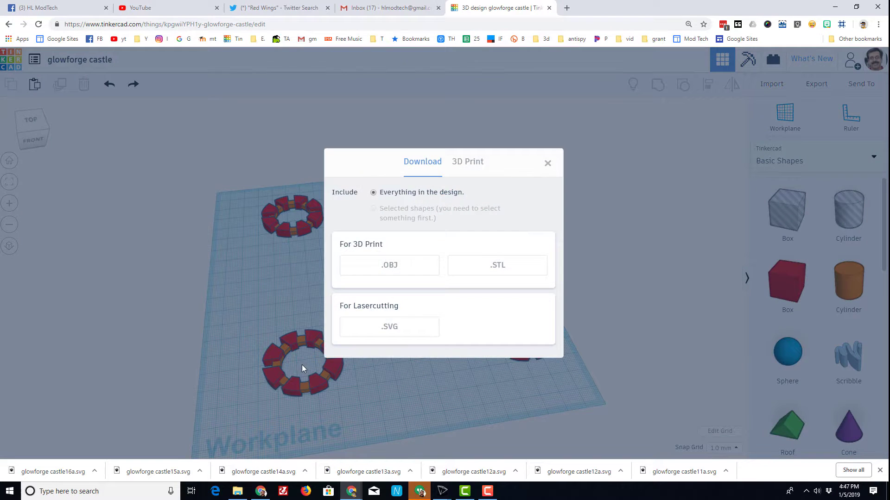
pyautogui.click(621, 163)
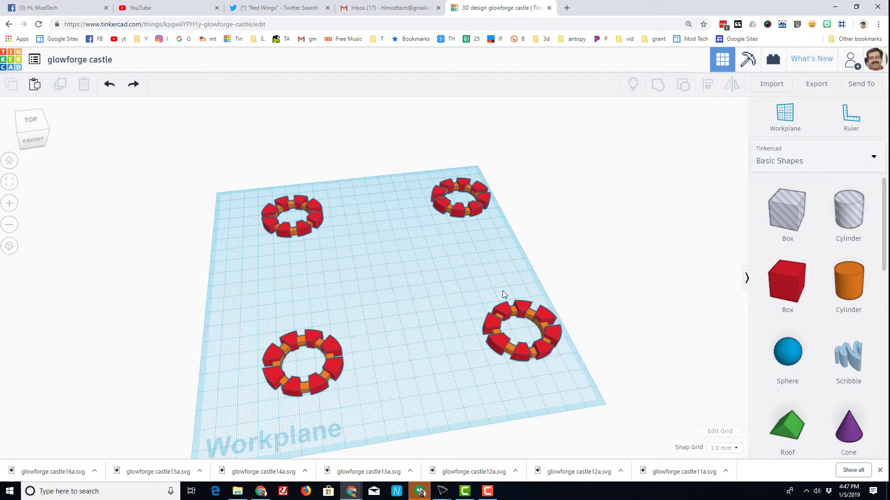
# - Ungroup the castle design into its towers and hole boxes
pyautogui.moveTo(502, 291); pyautogui.dragTo(300, 256, button='right')
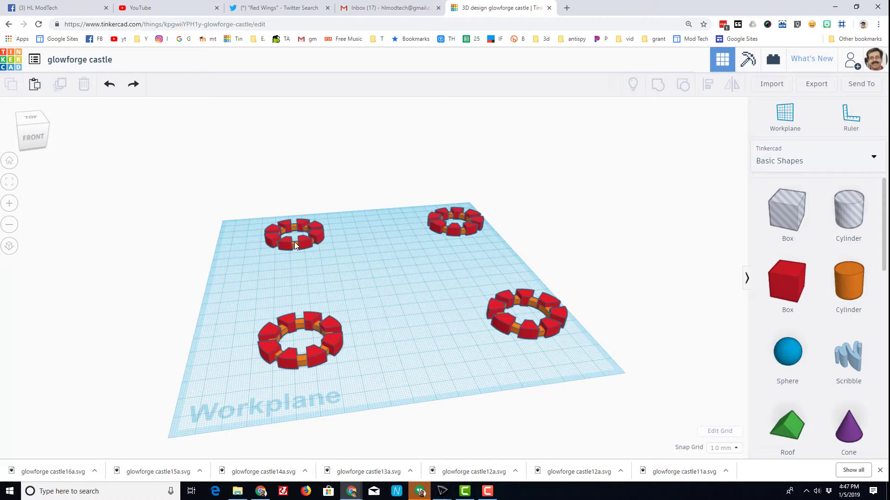
pyautogui.click(306, 243)
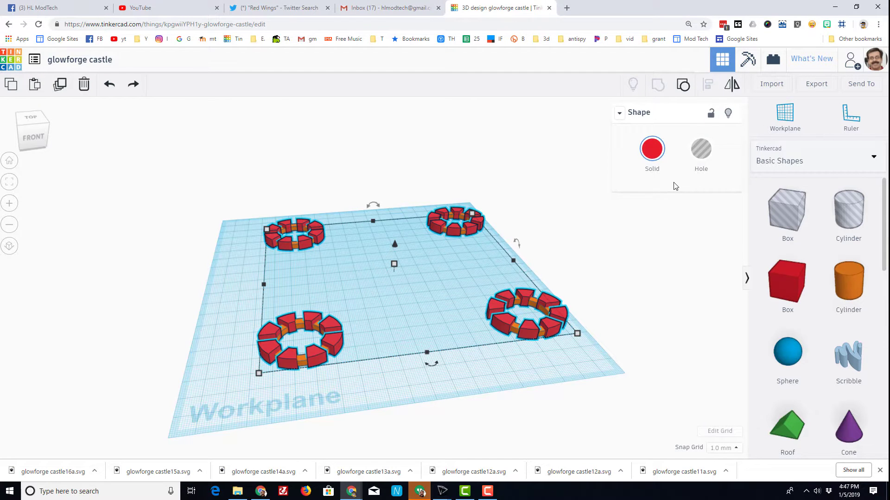
pyautogui.click(685, 93)
pyautogui.scroll(-5, 544, 273)
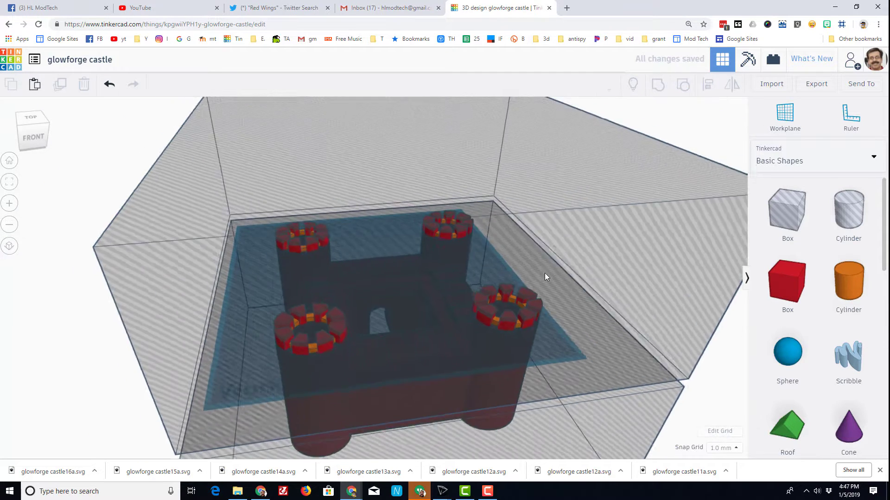
pyautogui.click(265, 328)
# - From a straight front view, select the castle and both hole boxes and group them
pyautogui.moveTo(266, 328); pyautogui.dragTo(276, 304, button='right')
pyautogui.scroll(4, 256, 183)
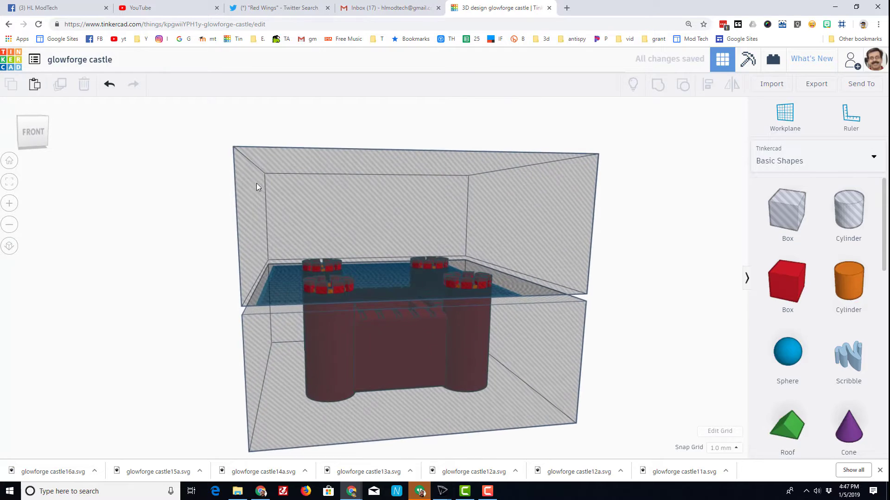
pyautogui.click(302, 333)
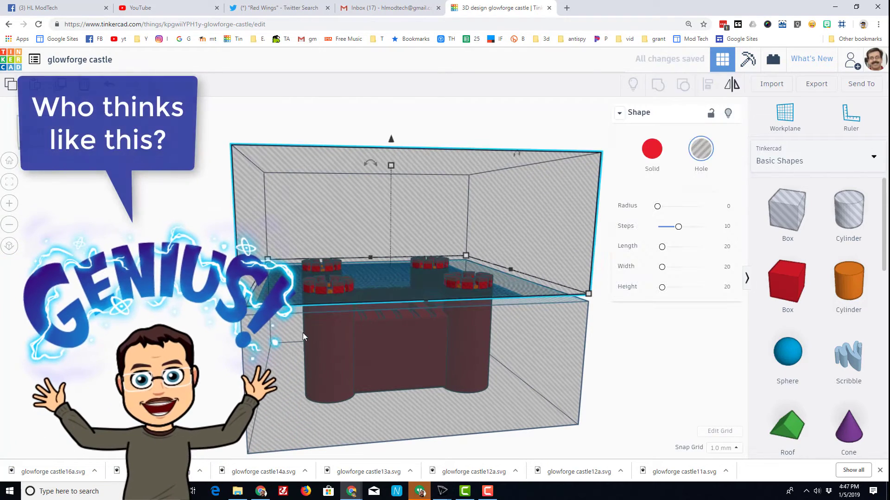
pyautogui.moveTo(316, 385); pyautogui.dragTo(416, 356, button='right')
pyautogui.scroll(2, 415, 343)
pyautogui.scroll(5, 415, 334)
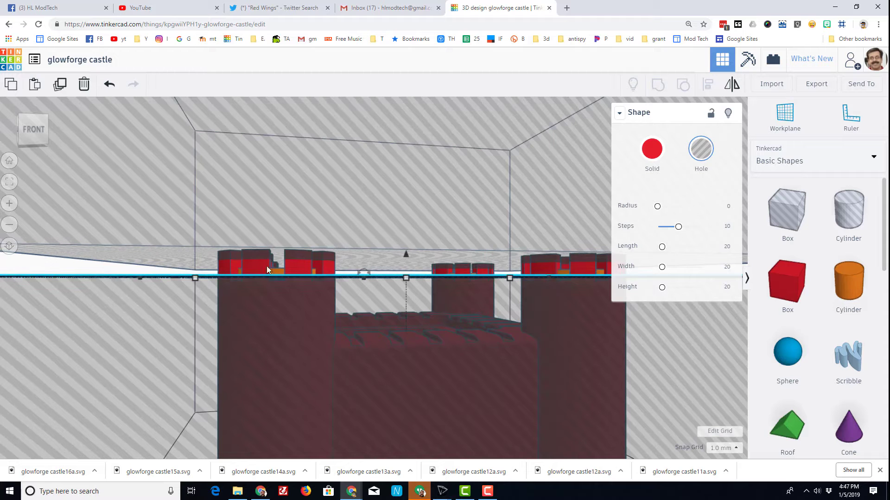
pyautogui.scroll(-3, 278, 271)
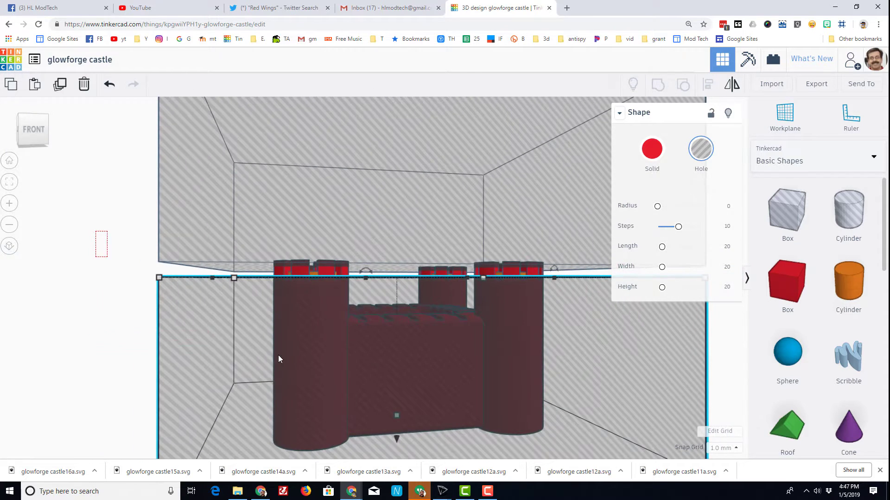
pyautogui.moveTo(278, 359); pyautogui.dragTo(358, 368)
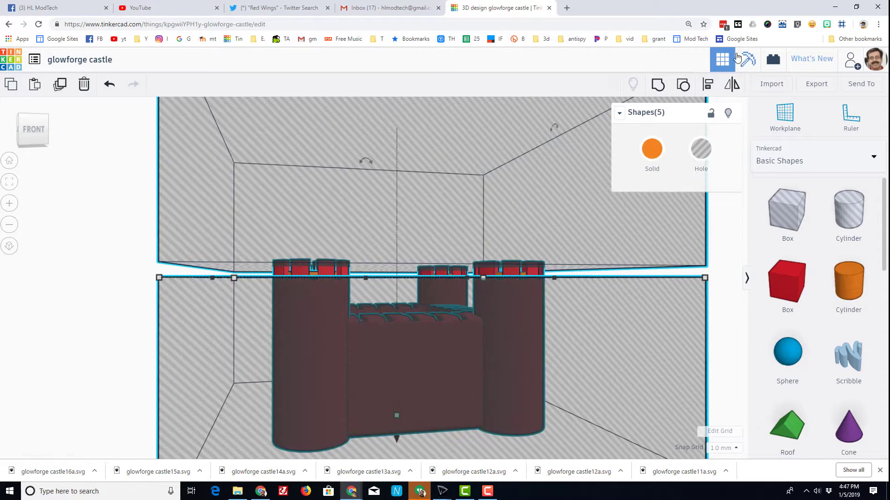
pyautogui.click(657, 86)
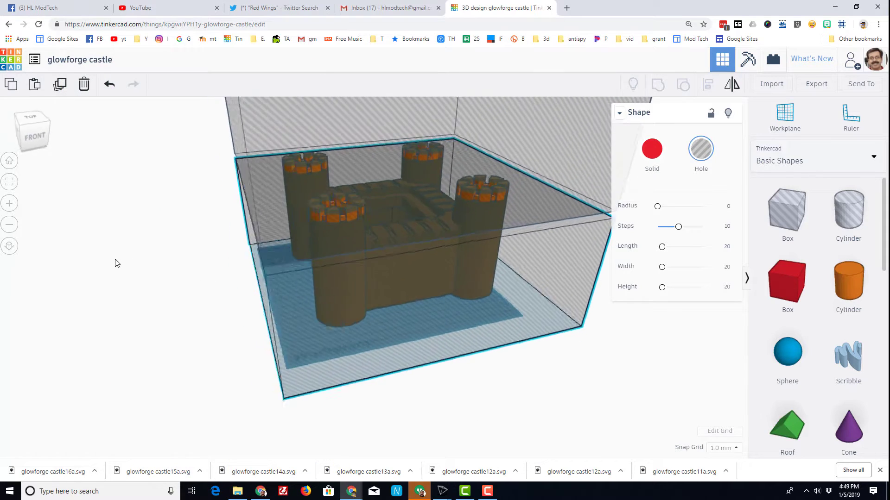
# - Move the lower hole box down beneath the workplane
pyautogui.moveTo(117, 264); pyautogui.dragTo(145, 248, button='right')
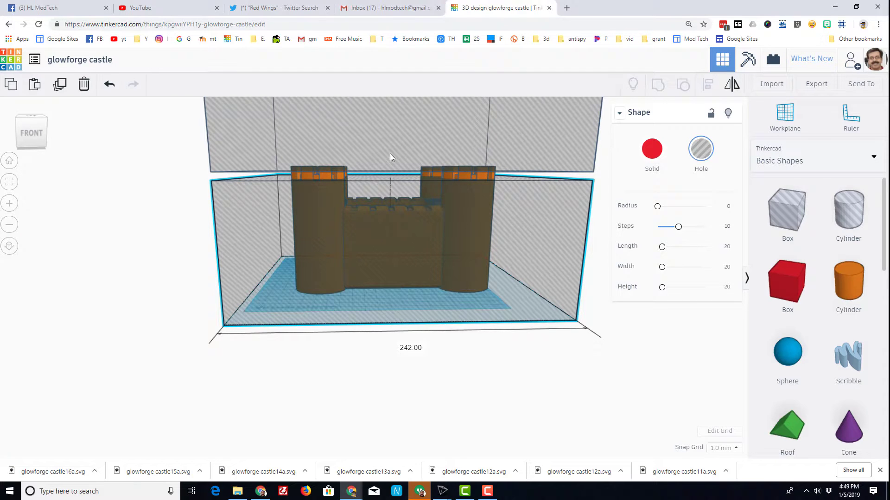
pyautogui.moveTo(390, 154); pyautogui.dragTo(388, 260)
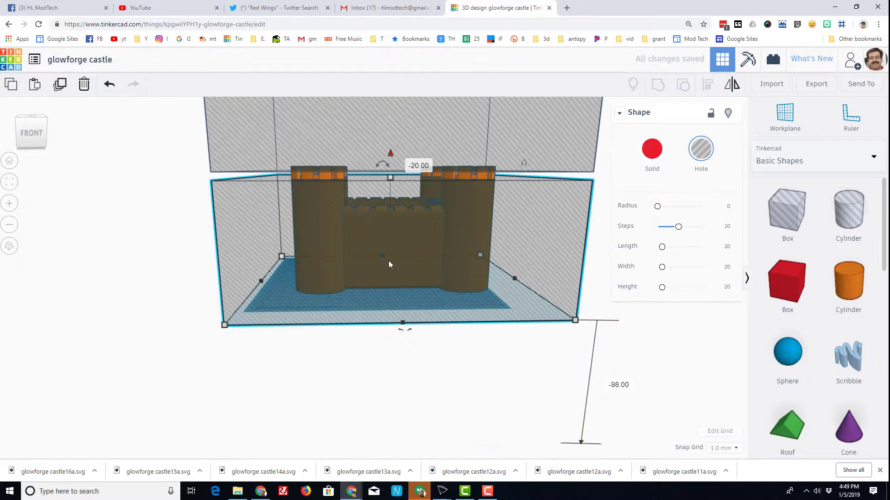
pyautogui.press('Escape')
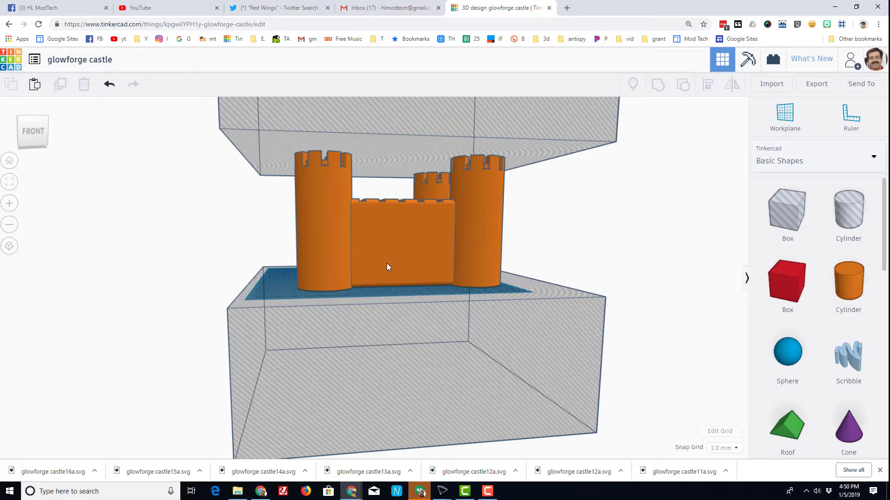
# - Drop the upper hole box onto the workplane so it encloses the castle
pyautogui.scroll(-4, 413, 157)
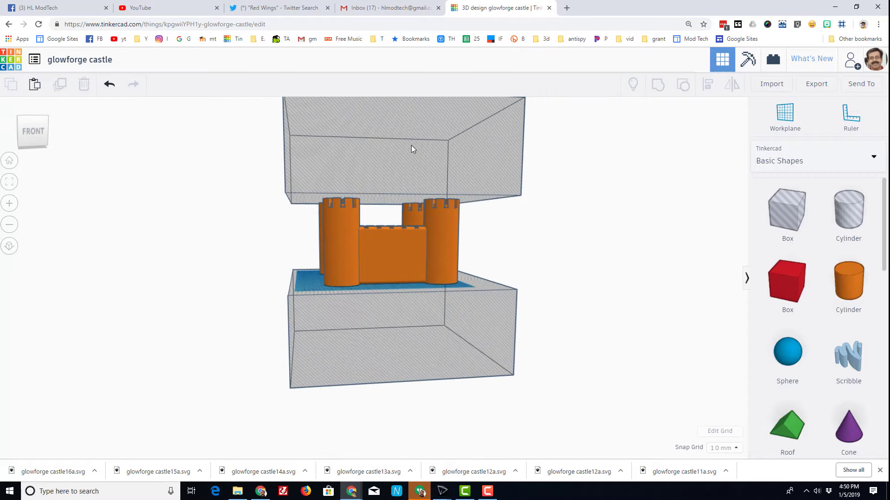
pyautogui.click(409, 148)
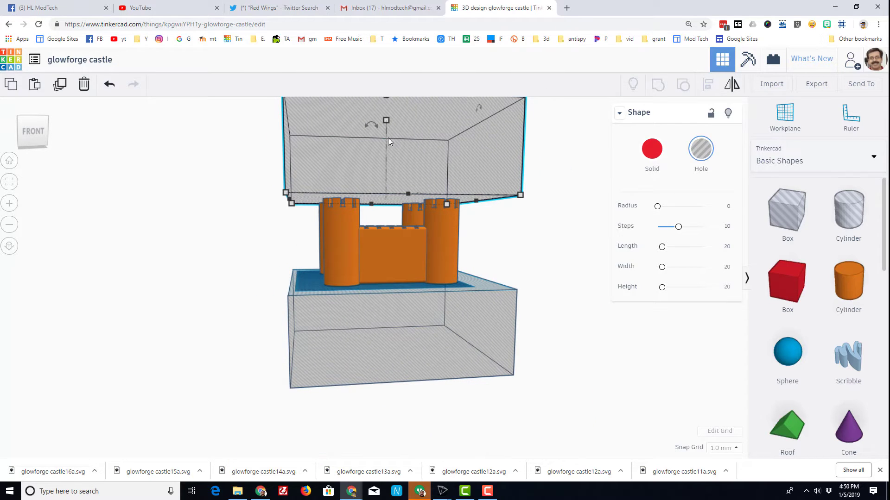
pyautogui.press('d')
pyautogui.scroll(2, 402, 267)
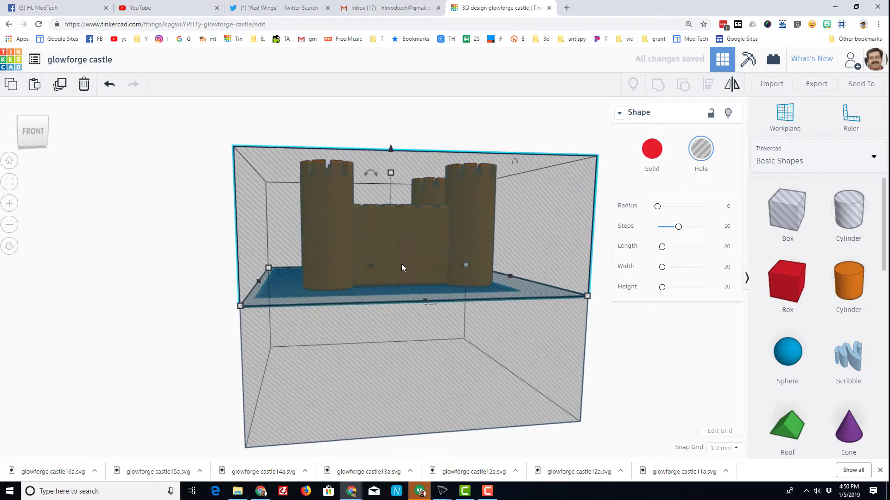
pyautogui.scroll(1, 400, 266)
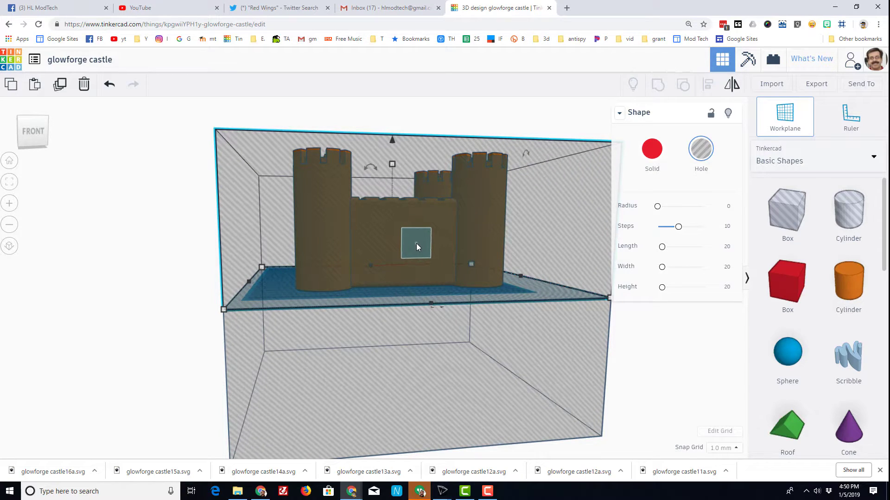
# - Raise the upper hole box in 1 mm steps and group castle and boxes into a thin slice
pyautogui.click(416, 244)
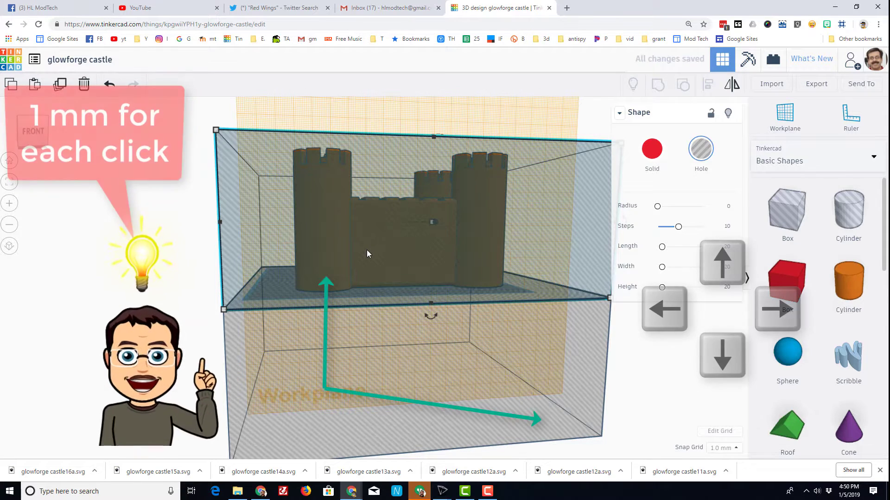
pyautogui.press('Up')
pyautogui.press('Up')
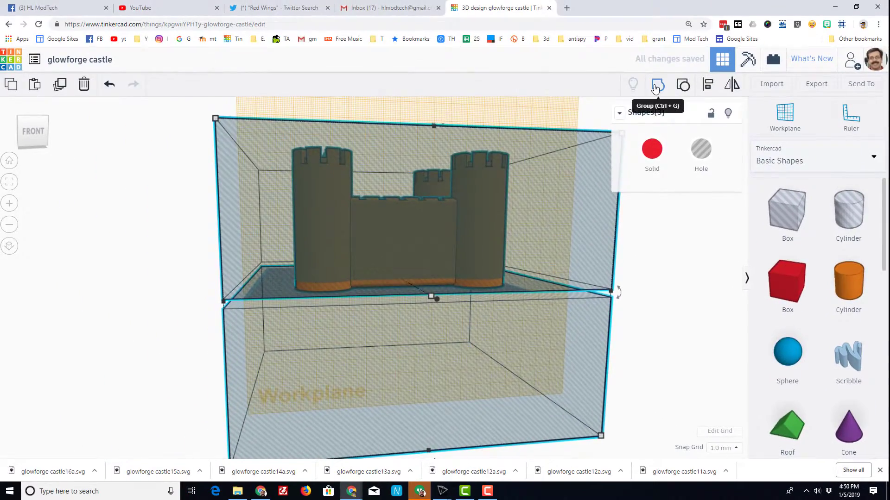
pyautogui.click(655, 87)
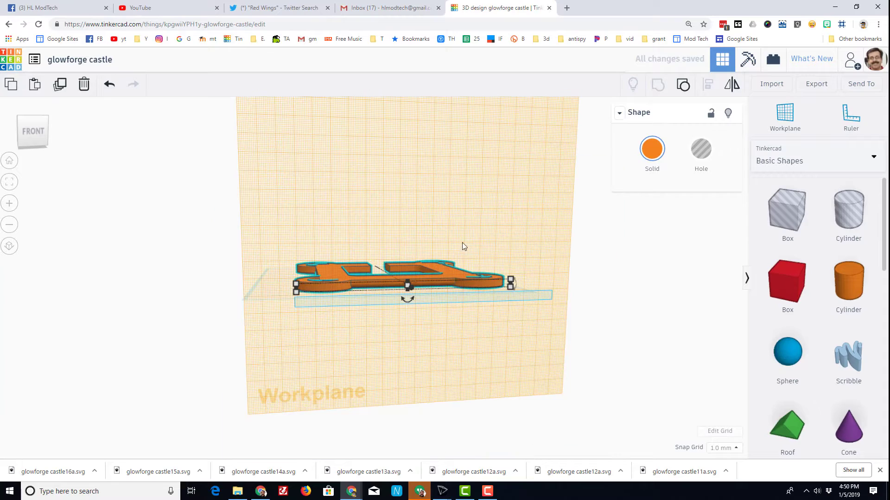
# - Export the flat castle slice as SVG, bringing up Save As for glowforge castle.svg
pyautogui.moveTo(463, 243); pyautogui.dragTo(434, 329, button='right')
pyautogui.moveTo(441, 269)
pyautogui.mouseDown(button='right')
pyautogui.moveTo(441, 242)
pyautogui.moveTo(438, 313)
pyautogui.moveTo(444, 285)
pyautogui.mouseUp(button='right')
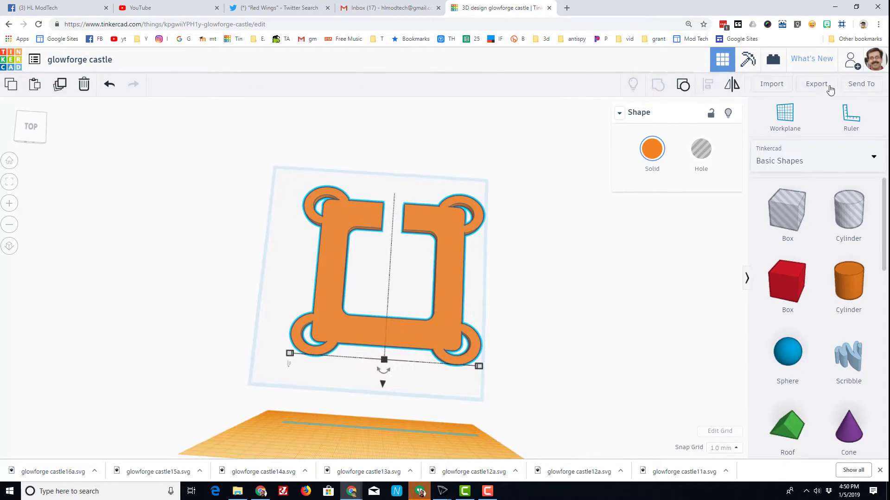
pyautogui.click(815, 86)
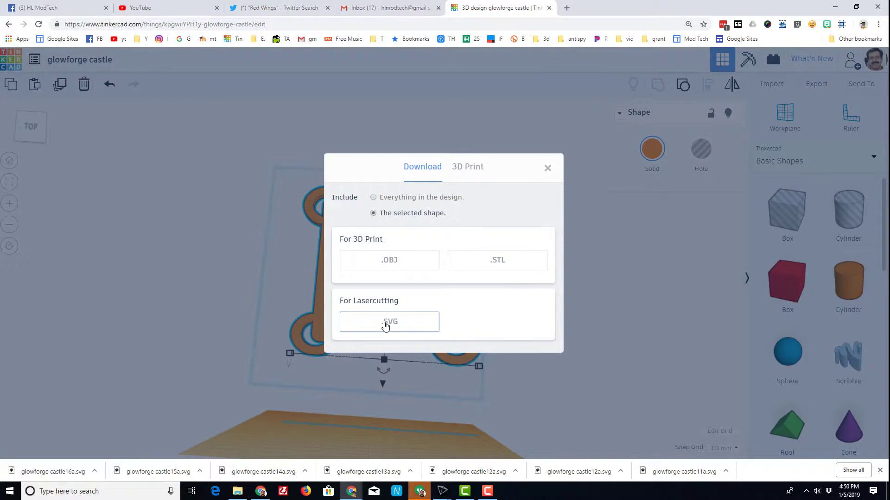
pyautogui.click(385, 326)
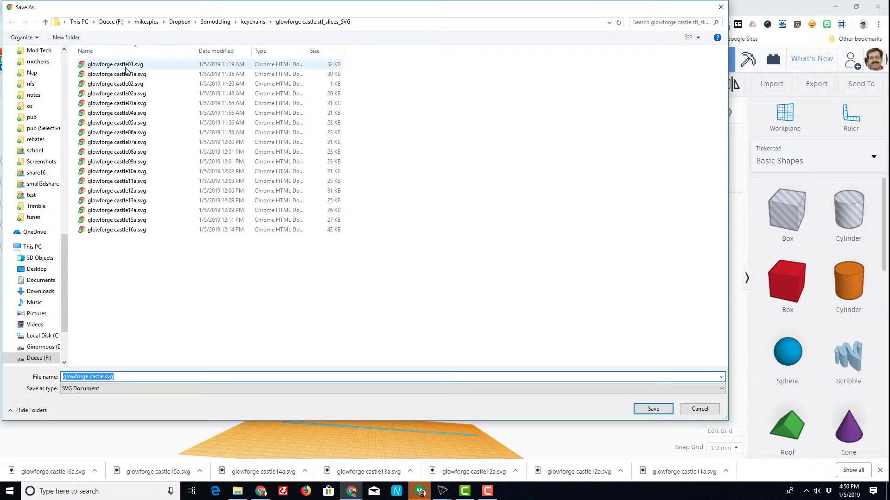
# - Ungroup the flat slice back into the castle and its two hole boxes
pyautogui.click(709, 410)
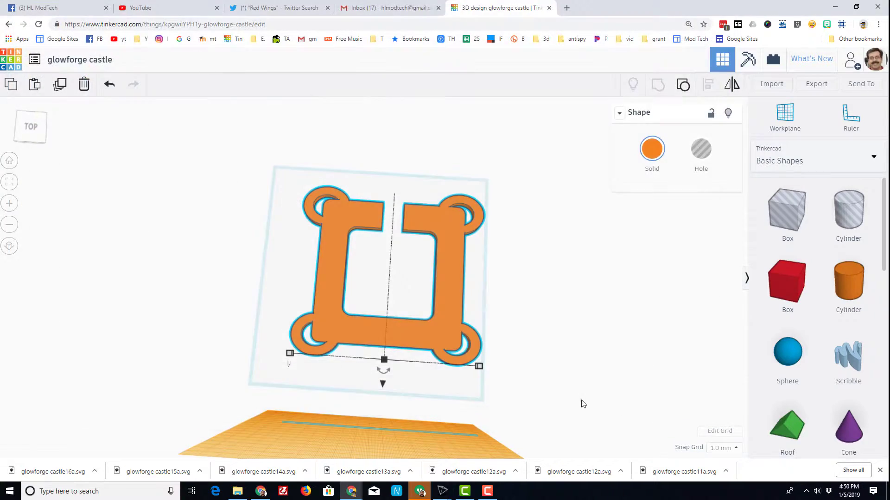
pyautogui.click(547, 397)
pyautogui.moveTo(546, 397); pyautogui.dragTo(481, 329, button='right')
pyautogui.scroll(2, 403, 328)
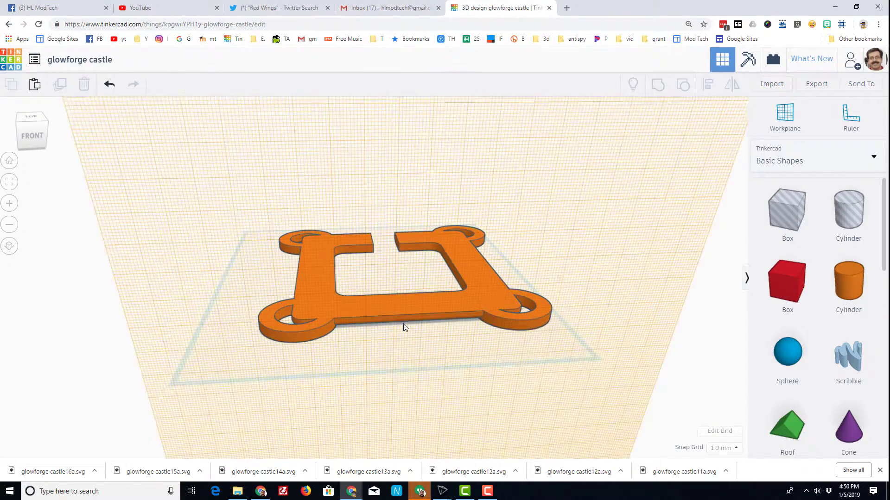
pyautogui.scroll(-1, 401, 327)
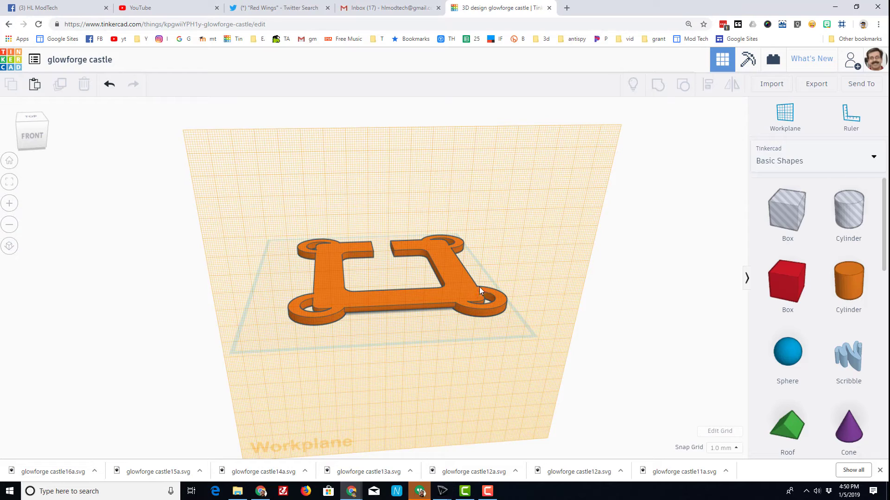
pyautogui.click(462, 293)
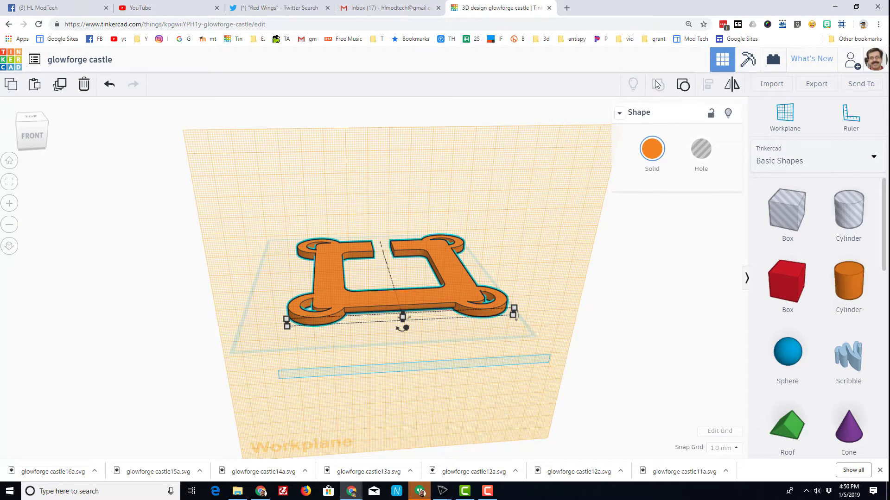
pyautogui.click(684, 87)
# - Lower the castle by one 6 mm layer and regroup it with both boxes into the next slice
pyautogui.moveTo(504, 271); pyautogui.dragTo(496, 252, button='right')
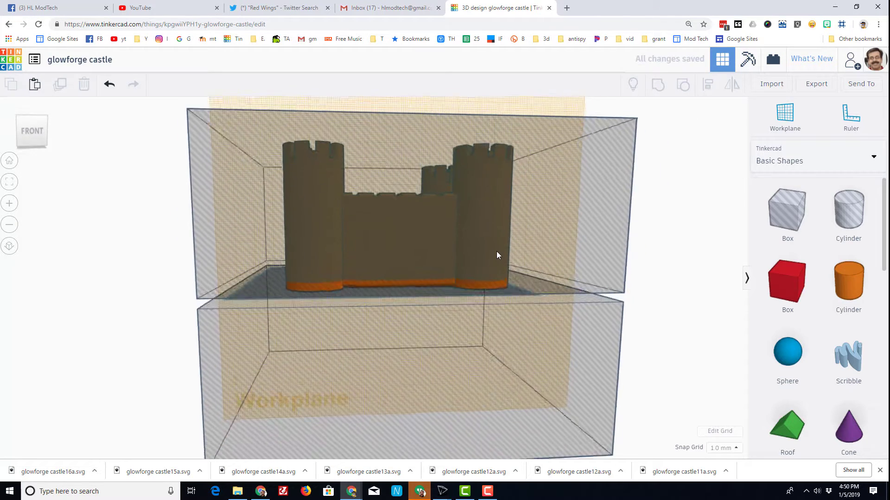
pyautogui.scroll(3, 496, 254)
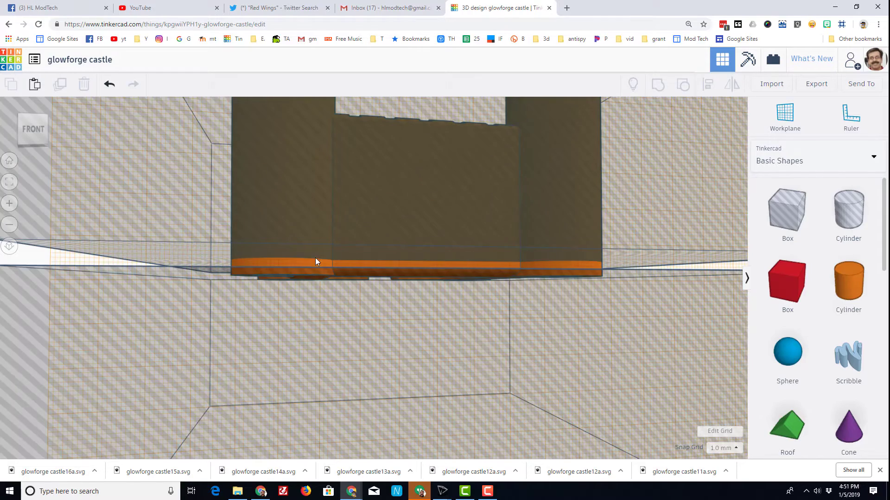
pyautogui.click(304, 268)
pyautogui.moveTo(417, 292)
pyautogui.mouseDown(button='right')
pyautogui.moveTo(424, 284)
pyautogui.moveTo(417, 277)
pyautogui.mouseUp(button='right')
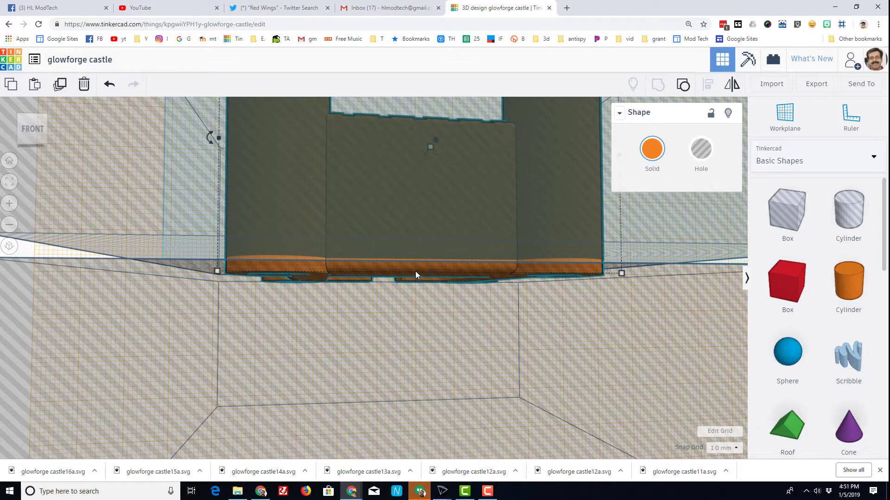
pyautogui.click(31, 132)
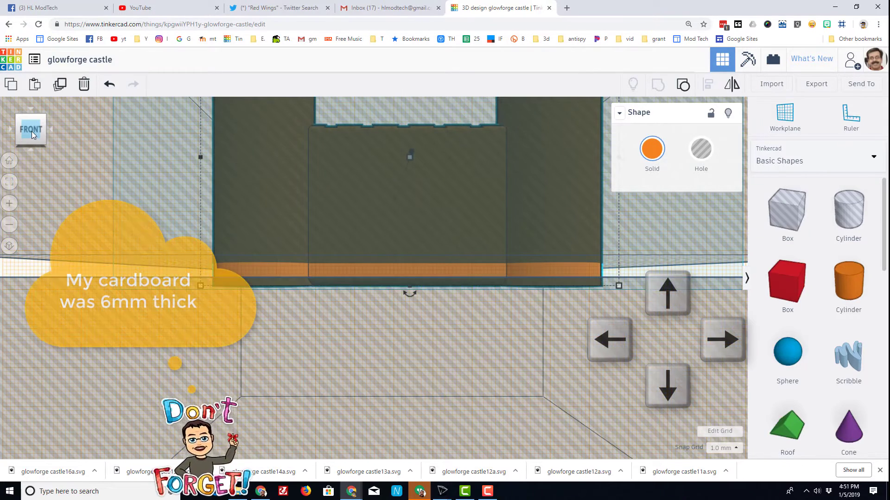
pyautogui.hotkey('ctrl', 'Down')
pyautogui.hotkey('ctrl', 'Down')
pyautogui.hotkey('ctrl', 'Down')
pyautogui.hotkey('ctrl', 'Down')
pyautogui.hotkey('ctrl', 'Down')
pyautogui.hotkey('ctrl', 'Down')
pyautogui.press('f')
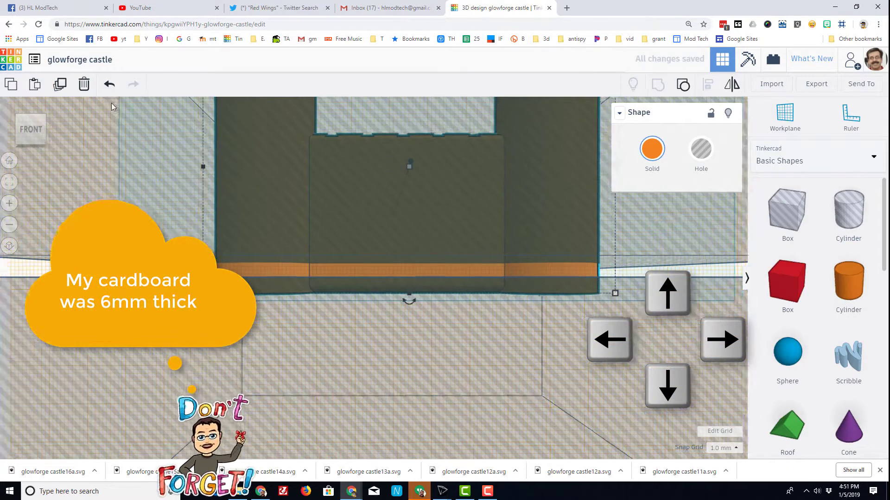
pyautogui.moveTo(184, 193); pyautogui.dragTo(404, 344)
pyautogui.click(645, 108)
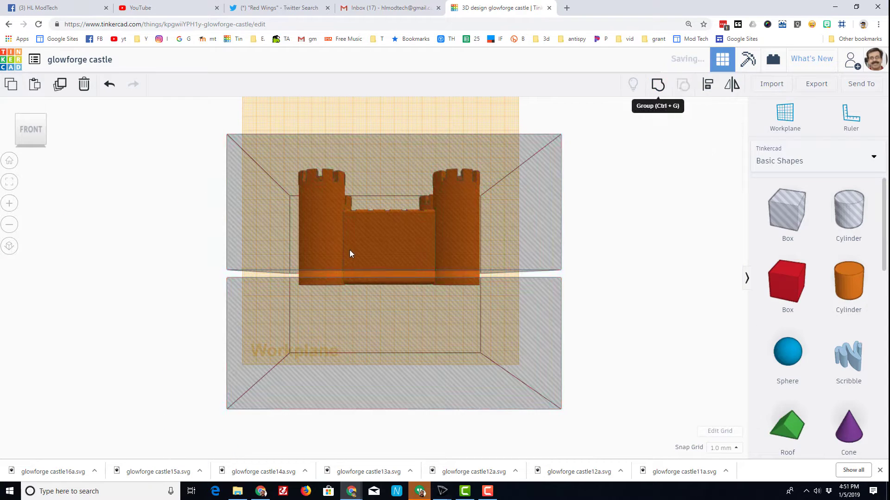
pyautogui.moveTo(387, 238); pyautogui.dragTo(417, 199, button='right')
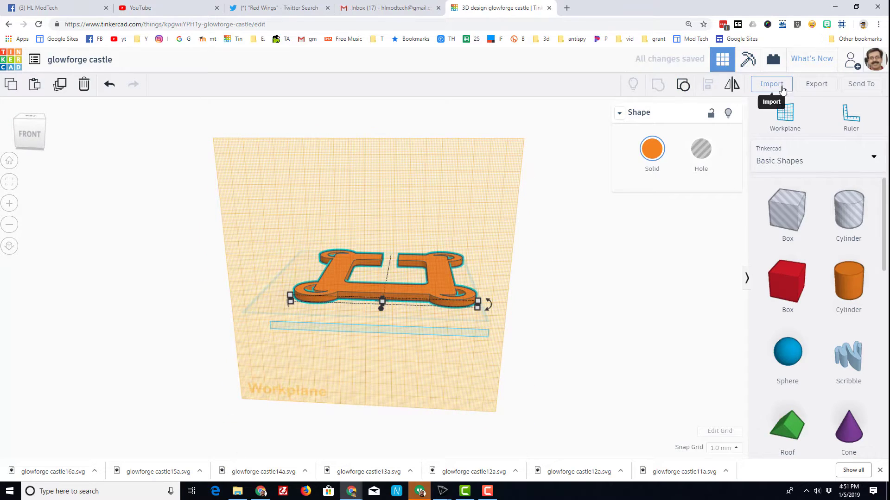
# - Start an SVG export of the new slice, cancel it, then select the two cutting boxes
pyautogui.click(807, 88)
pyautogui.click(393, 333)
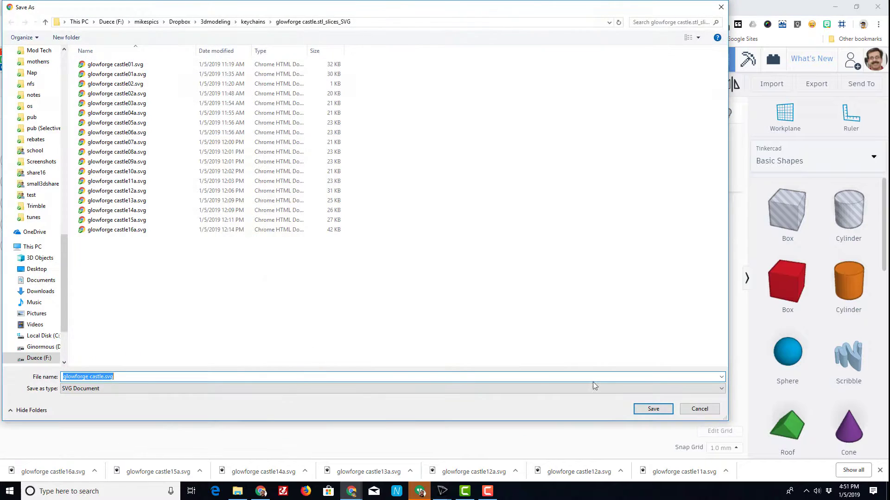
pyautogui.click(689, 407)
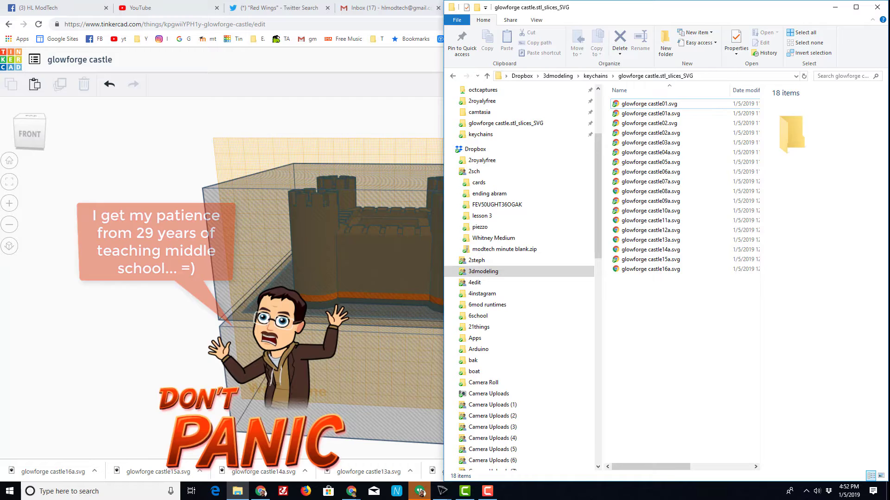
pyautogui.click(99, 312)
pyautogui.moveTo(249, 373); pyautogui.dragTo(252, 371)
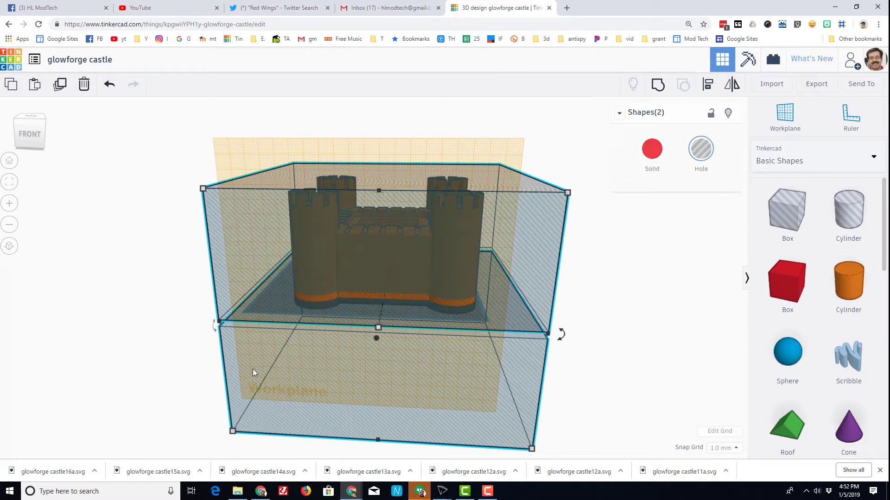
# - Hide the two cutting boxes and orbit to the HLMOD TECH, gate and GF walls
pyautogui.click(729, 114)
pyautogui.moveTo(480, 344); pyautogui.dragTo(351, 355, button='right')
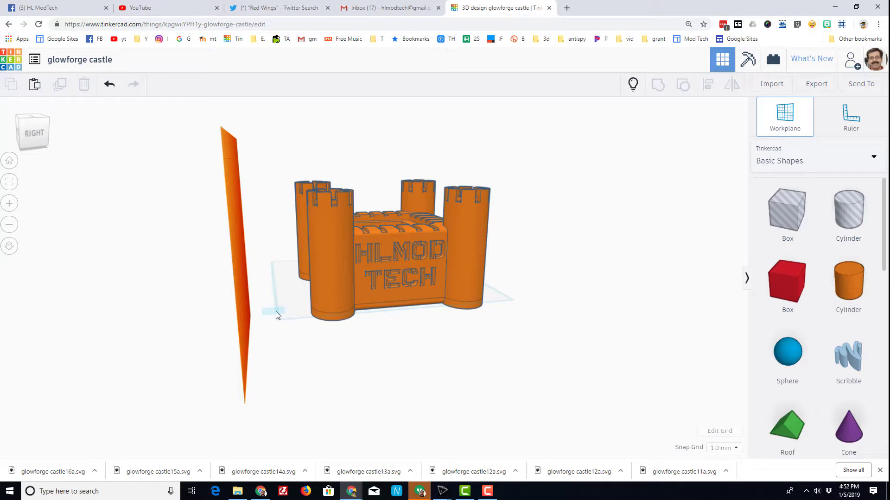
pyautogui.scroll(5, 315, 301)
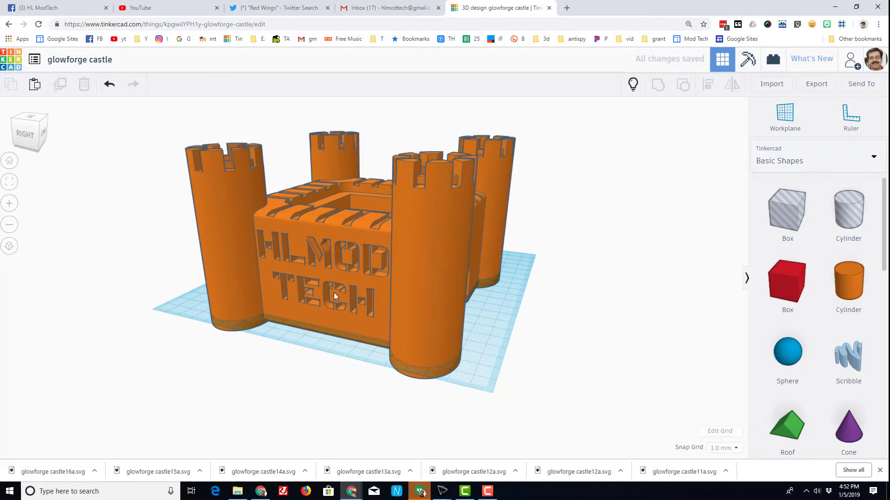
pyautogui.moveTo(334, 293); pyautogui.dragTo(347, 280, button='right')
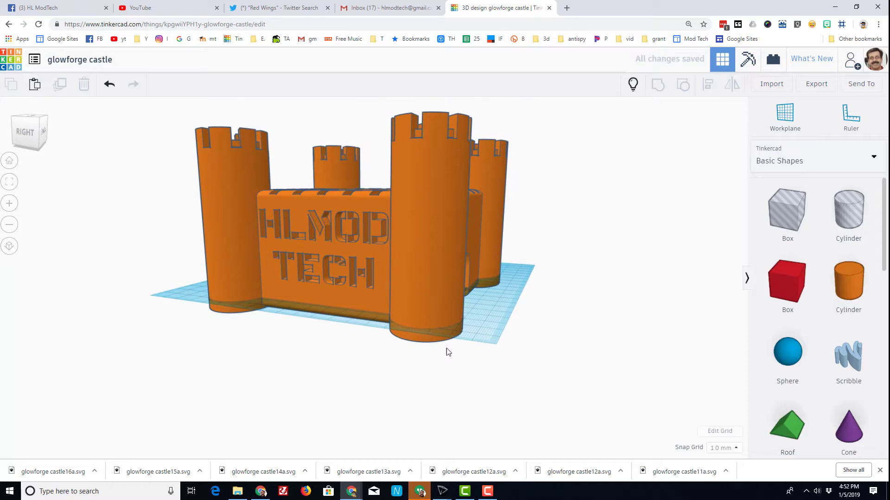
pyautogui.moveTo(448, 352); pyautogui.dragTo(346, 330, button='right')
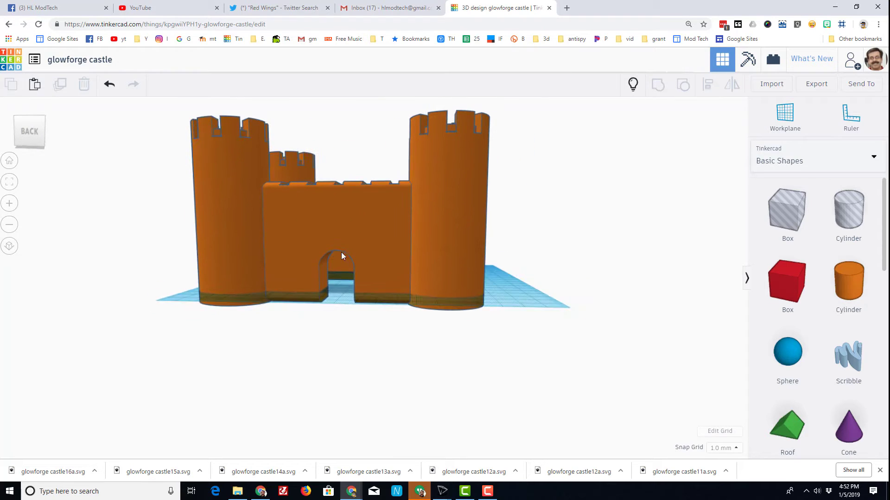
pyautogui.moveTo(418, 325); pyautogui.dragTo(286, 232, button='right')
pyautogui.scroll(3, 365, 320)
pyautogui.scroll(-3, 363, 316)
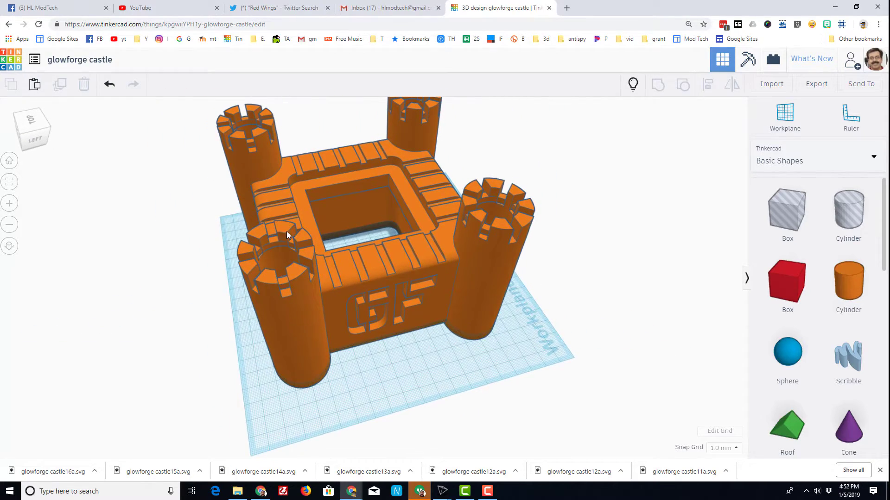
# - Orbit and zoom around the finished castle, viewing the courtyard, arched doorway and low front
pyautogui.moveTo(334, 262)
pyautogui.mouseDown(button='right')
pyautogui.moveTo(360, 238)
pyautogui.moveTo(348, 230)
pyautogui.moveTo(389, 210)
pyautogui.moveTo(179, 157)
pyautogui.moveTo(352, 234)
pyautogui.moveTo(410, 221)
pyautogui.moveTo(231, 225)
pyautogui.moveTo(263, 272)
pyautogui.moveTo(413, 263)
pyautogui.moveTo(345, 263)
pyautogui.mouseUp(button='right')
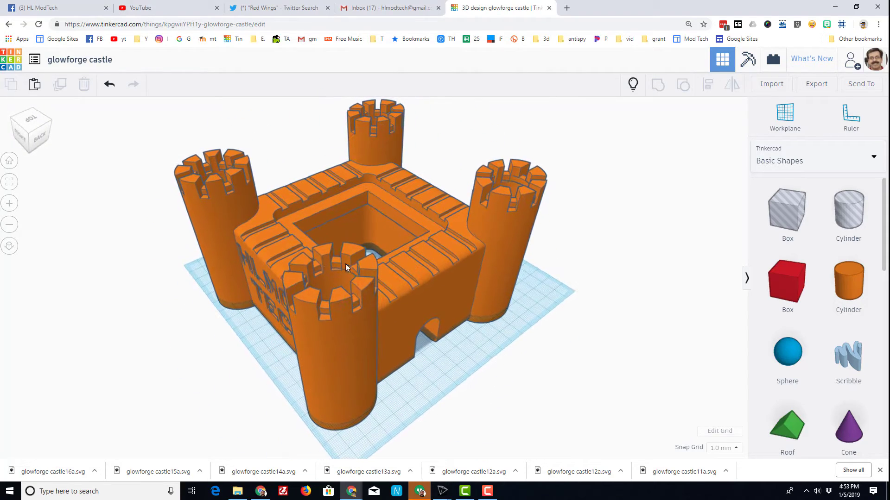
pyautogui.scroll(5, 325, 267)
pyautogui.moveTo(287, 266); pyautogui.dragTo(365, 343, button='right')
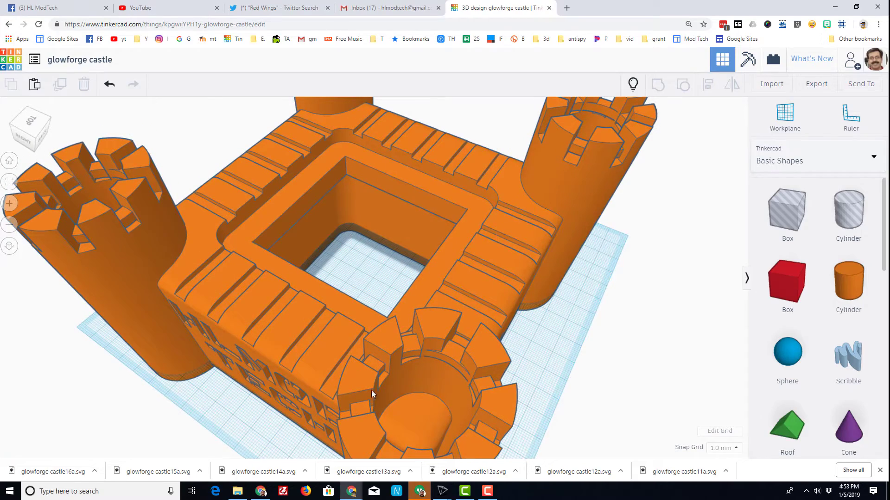
pyautogui.moveTo(371, 390); pyautogui.dragTo(437, 352, button='right')
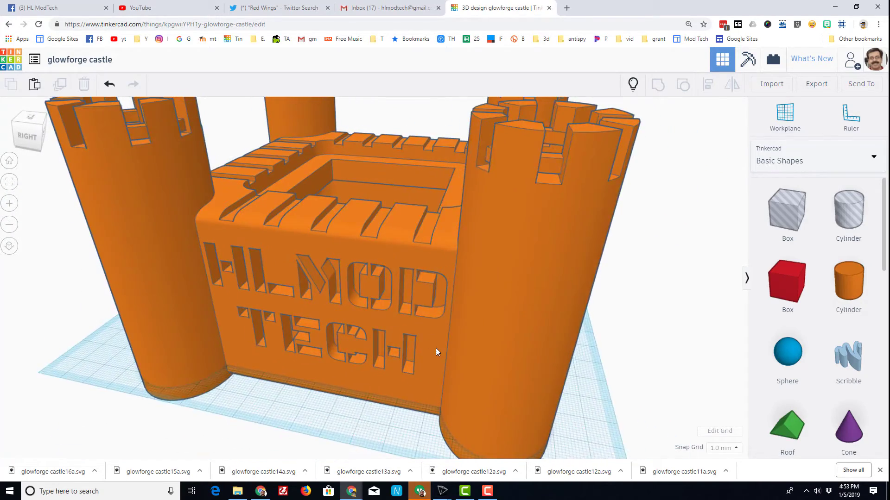
pyautogui.scroll(3, 437, 352)
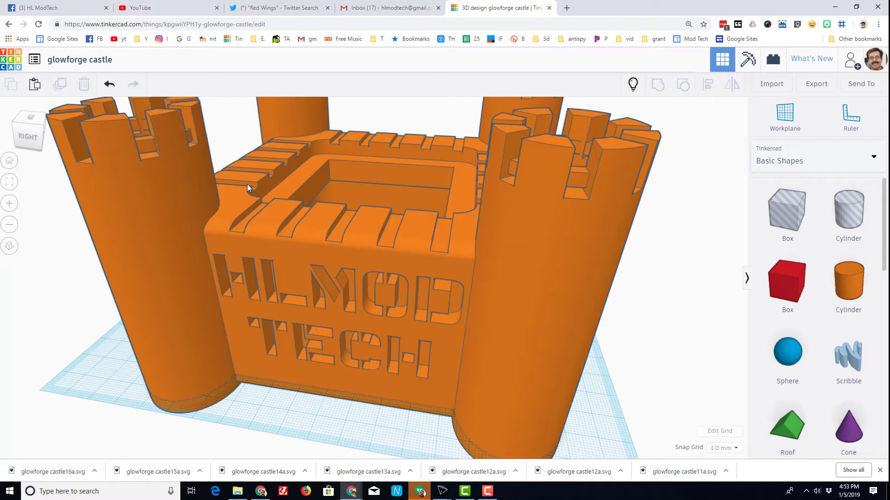
pyautogui.moveTo(244, 195)
pyautogui.mouseDown(button='right')
pyautogui.moveTo(317, 244)
pyautogui.moveTo(271, 230)
pyautogui.moveTo(248, 193)
pyautogui.mouseUp(button='right')
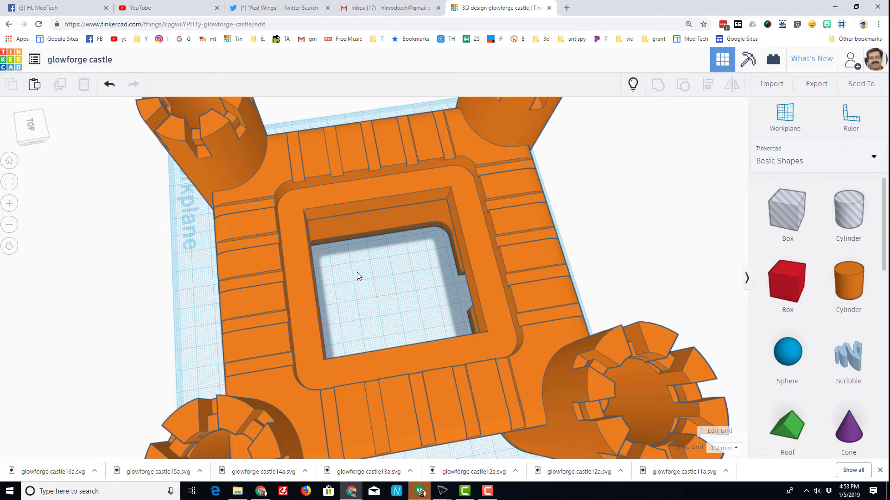
pyautogui.moveTo(357, 276); pyautogui.dragTo(286, 233, button='right')
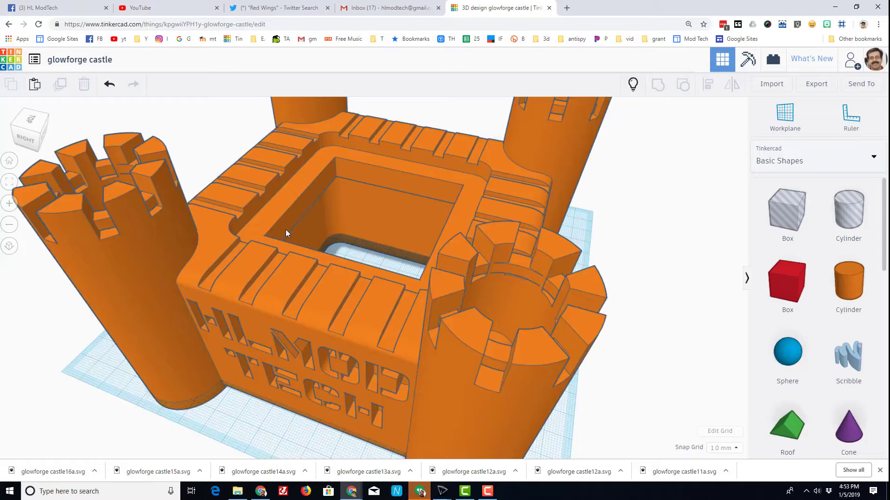
pyautogui.scroll(-3, 508, 268)
pyautogui.moveTo(466, 292); pyautogui.dragTo(418, 247, button='right')
pyautogui.scroll(3, 390, 325)
pyautogui.moveTo(391, 324); pyautogui.dragTo(130, 316, button='right')
pyautogui.scroll(-3, 376, 348)
pyautogui.moveTo(376, 348); pyautogui.dragTo(342, 258, button='right')
pyautogui.moveTo(346, 293); pyautogui.dragTo(264, 375, button='right')
pyautogui.scroll(-5, 264, 375)
pyautogui.moveTo(394, 377); pyautogui.dragTo(262, 350, button='right')
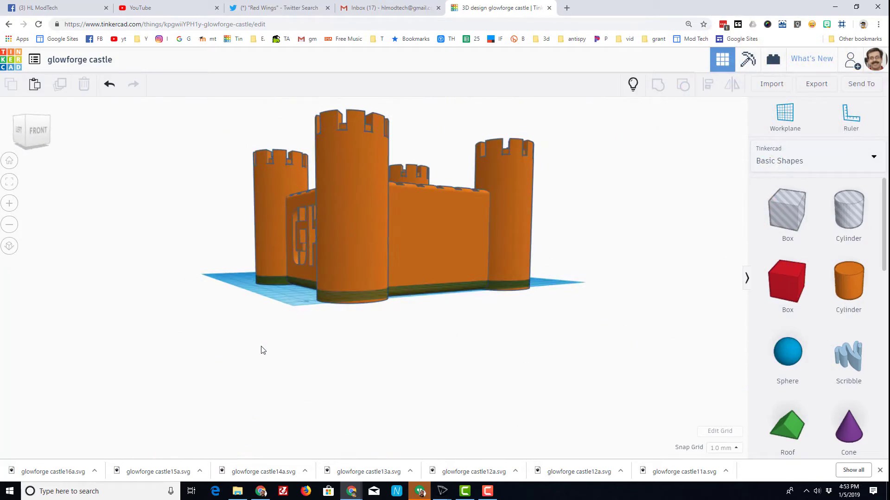